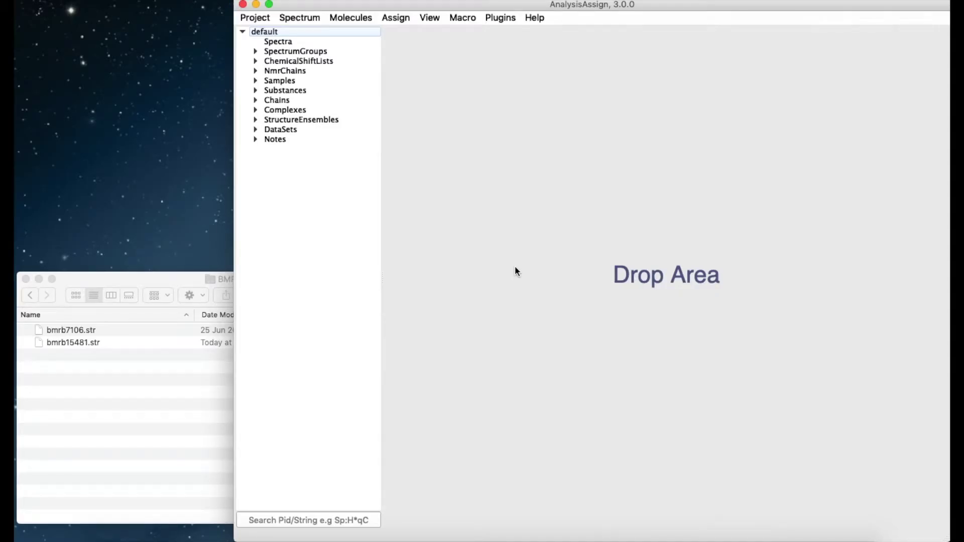
# Import only the assigned_chem_shift_list_1 frame from bmrb15481.str through the NMR-STAR import dialog.
pyautogui.click(255, 18)
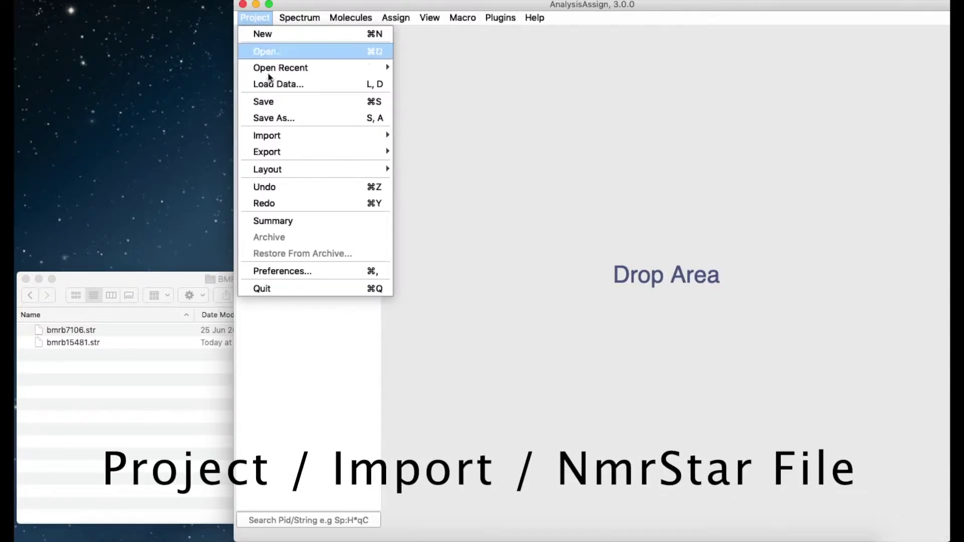
pyautogui.moveTo(279, 136)
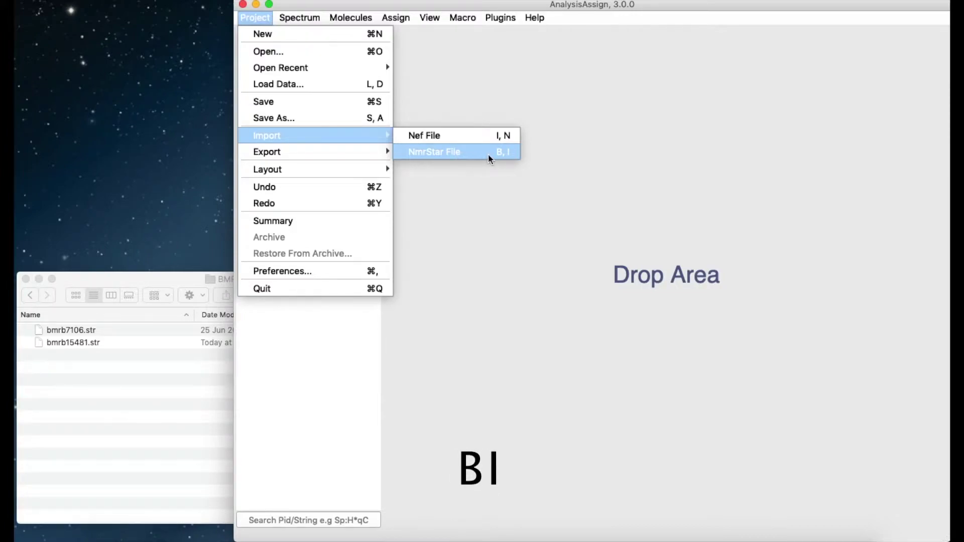
pyautogui.click(469, 227)
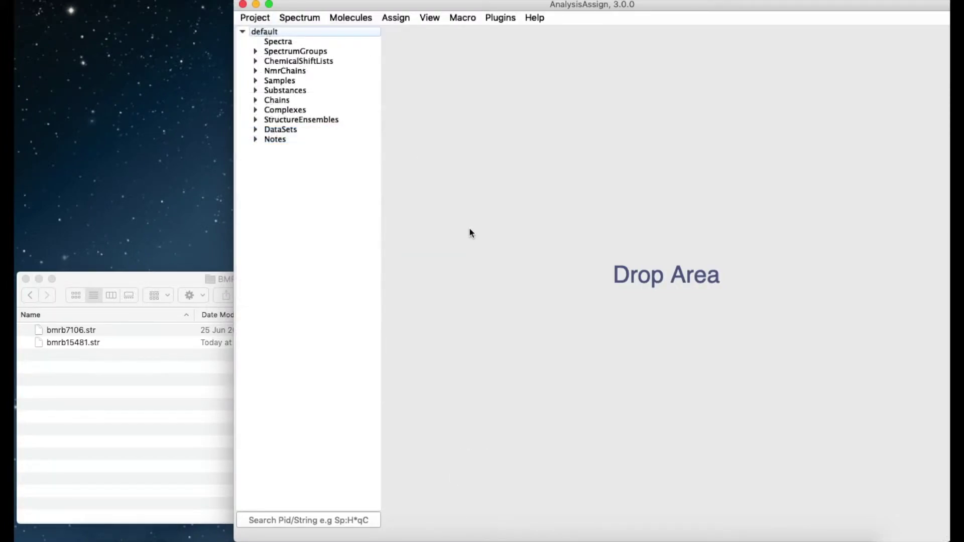
pyautogui.click(158, 282)
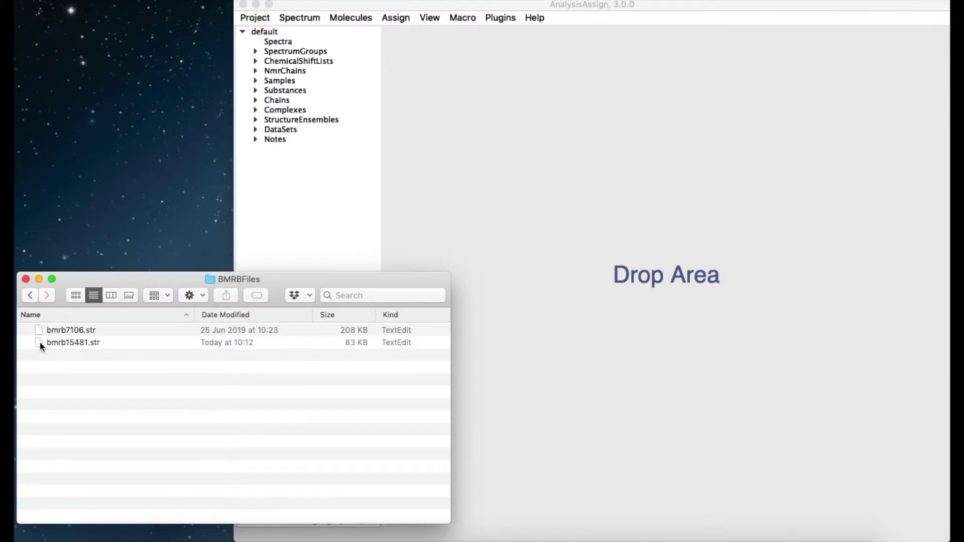
pyautogui.moveTo(39, 342); pyautogui.dragTo(511, 228)
pyautogui.moveTo(580, 311); pyautogui.dragTo(731, 467)
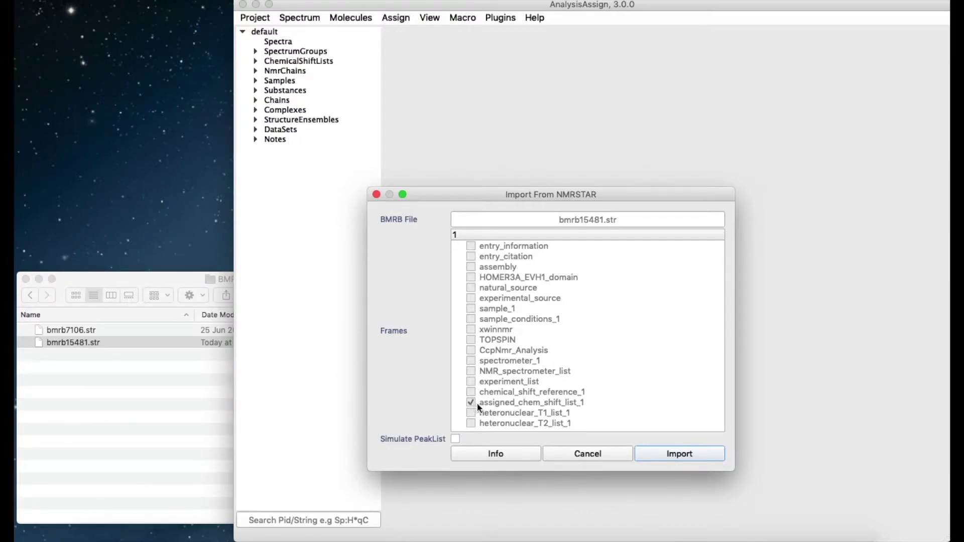
pyautogui.click(687, 452)
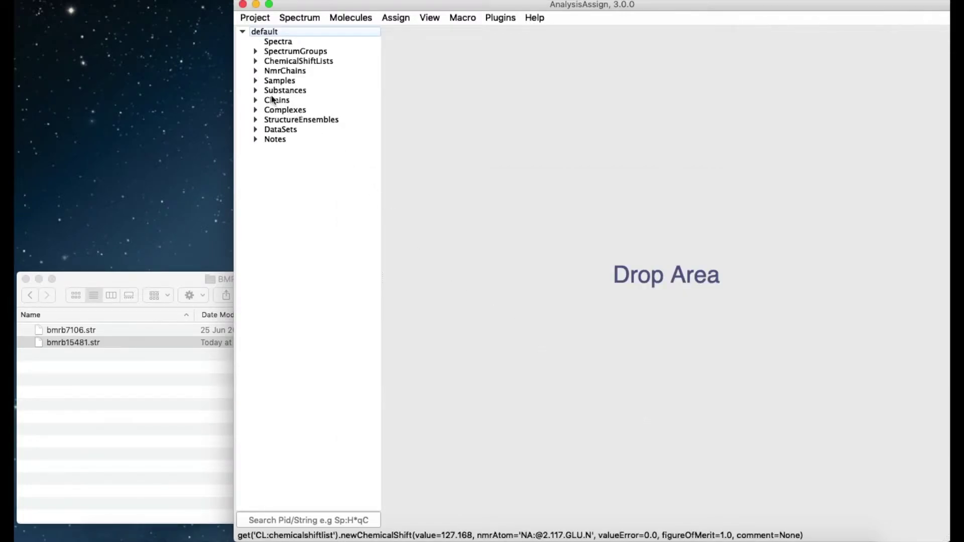
pyautogui.click(256, 61)
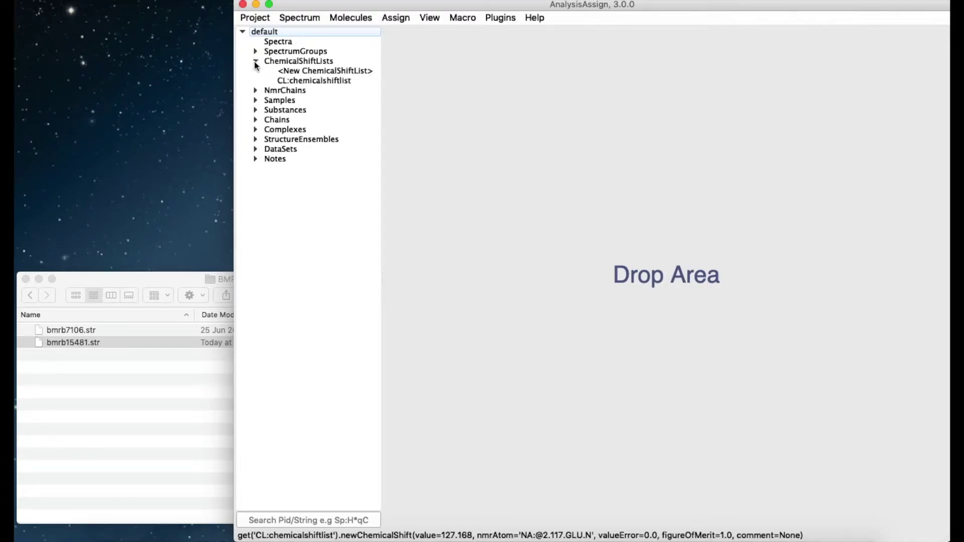
pyautogui.moveTo(284, 80); pyautogui.dragTo(385, 74)
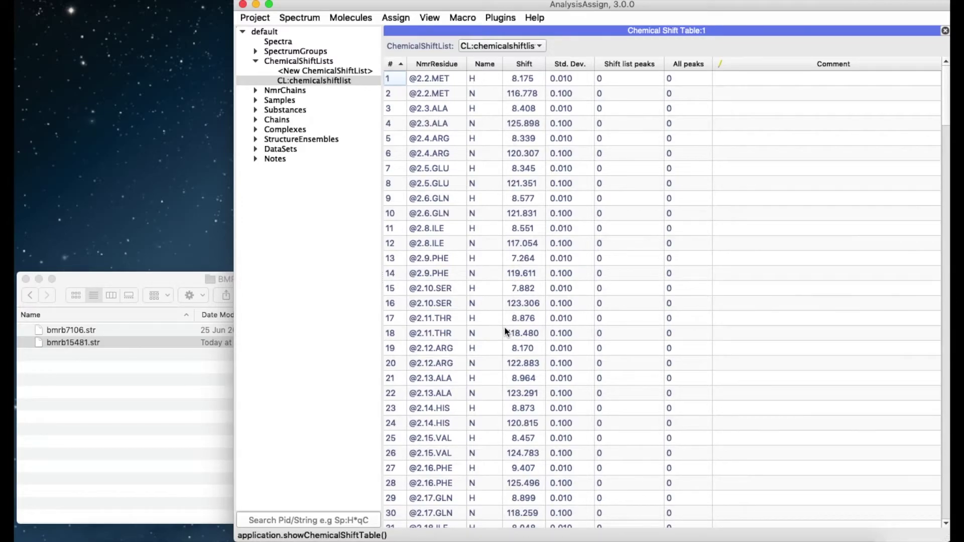
pyautogui.click(255, 90)
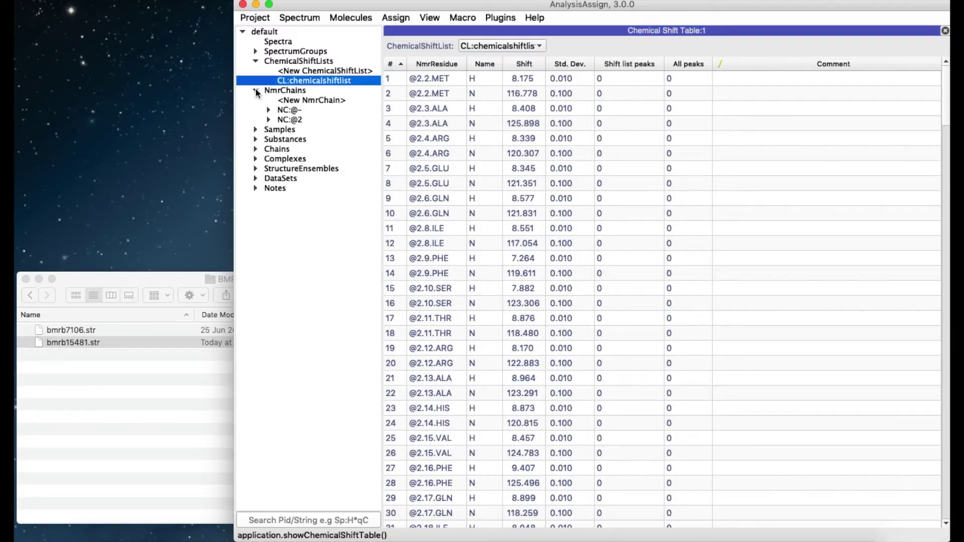
pyautogui.click(269, 120)
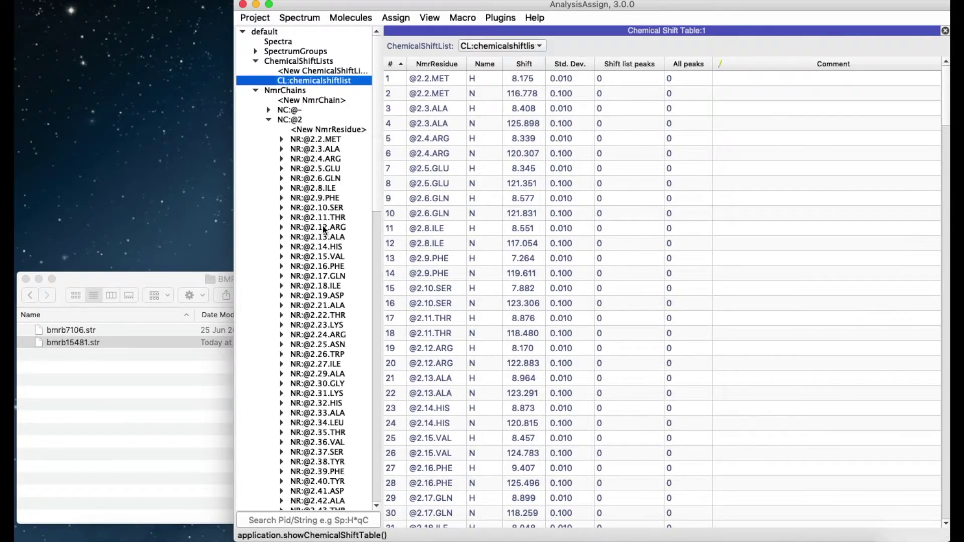
pyautogui.click(281, 139)
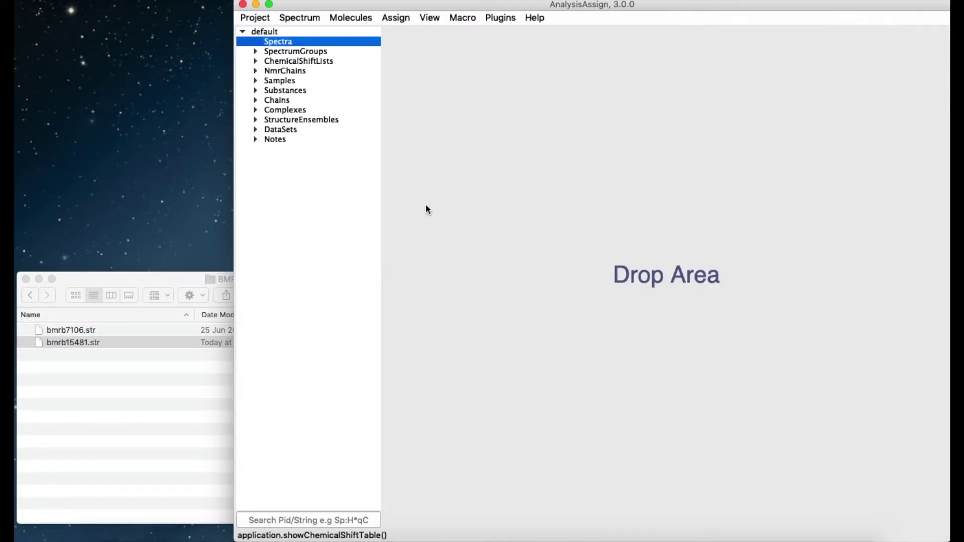
pyautogui.click(181, 292)
pyautogui.moveTo(70, 334); pyautogui.dragTo(558, 142)
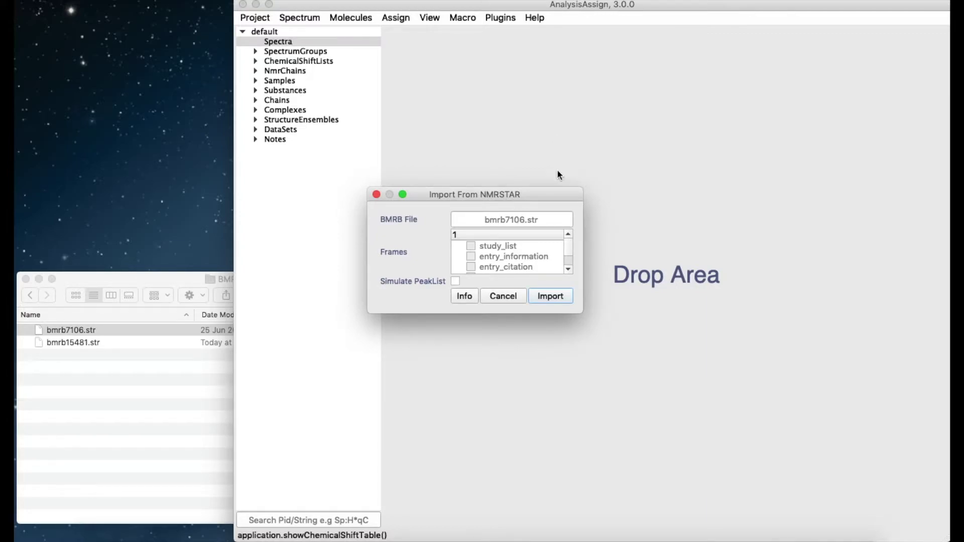
pyautogui.moveTo(581, 312); pyautogui.dragTo(758, 516)
pyautogui.scroll(-1, 673, 382)
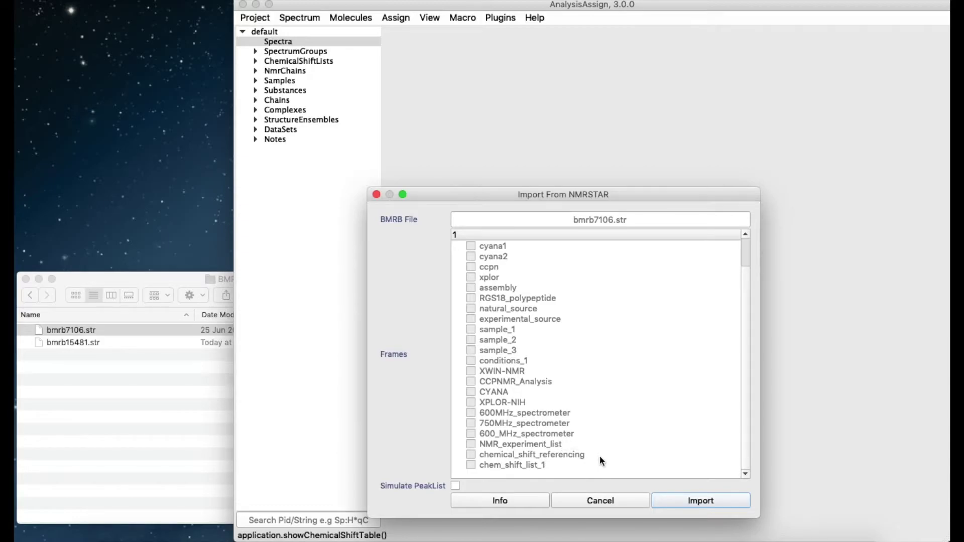
pyautogui.click(608, 499)
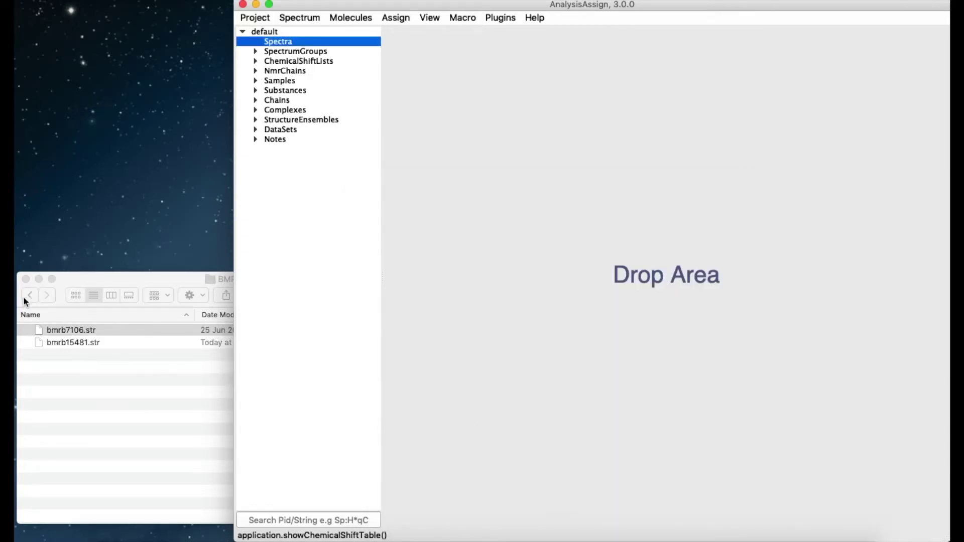
pyautogui.click(58, 335)
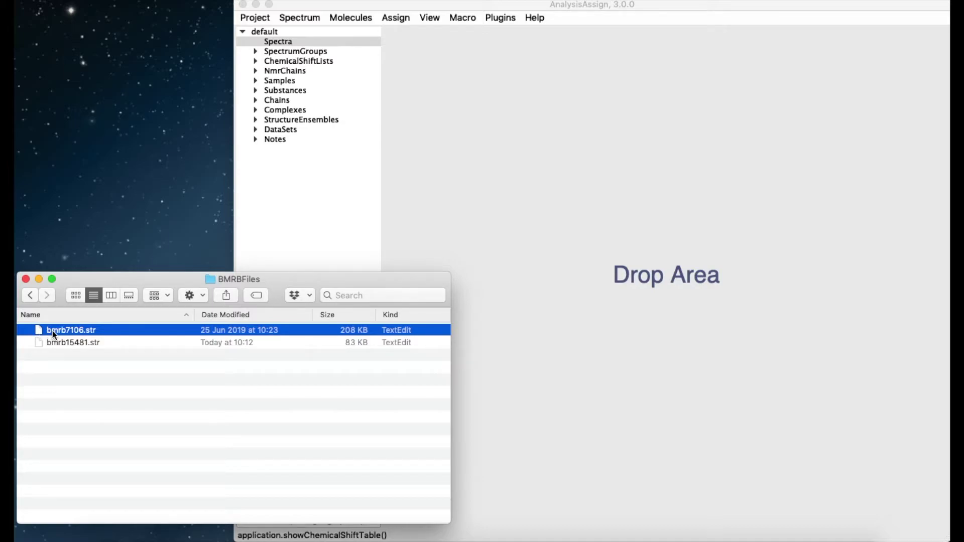
# Open bmrb7106.str as text in TextEdit and locate the Assigned chemical shift lists section.
pyautogui.doubleClick(52, 330)
pyautogui.moveTo(569, 375); pyautogui.dragTo(916, 498)
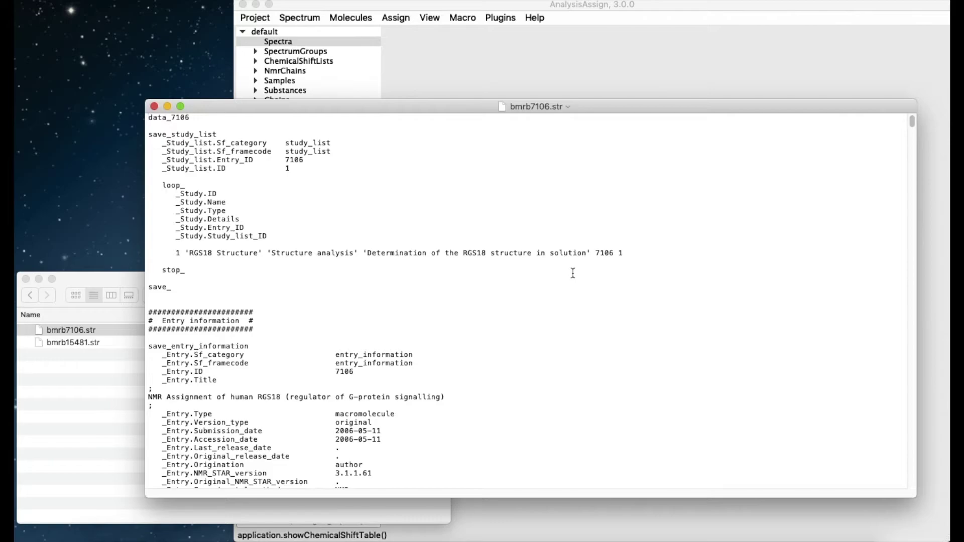
pyautogui.press('super+f')
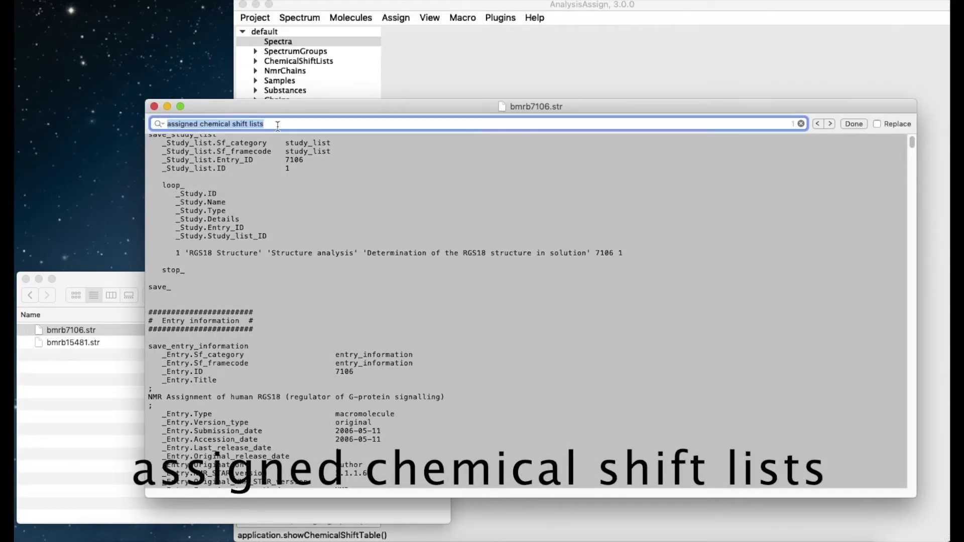
pyautogui.click(830, 123)
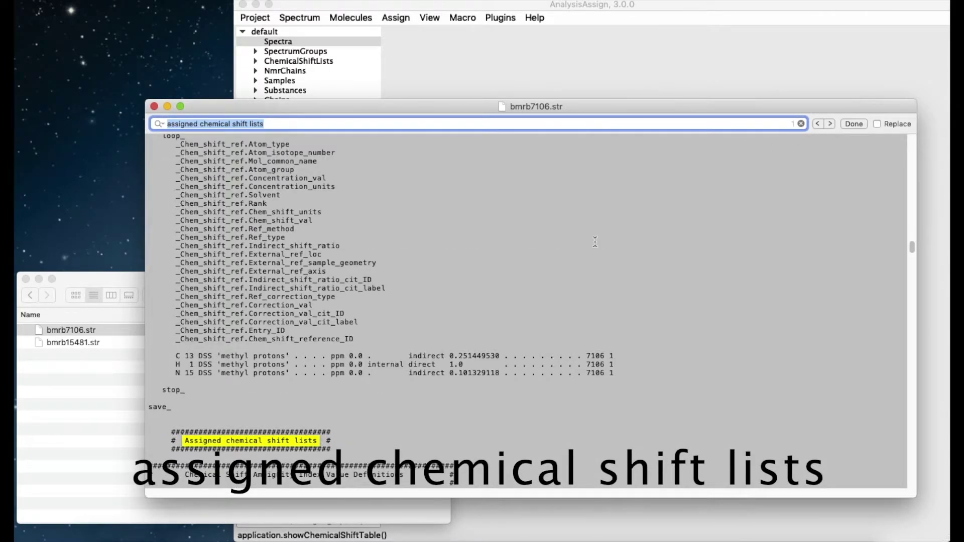
pyautogui.scroll(-10, 358, 360)
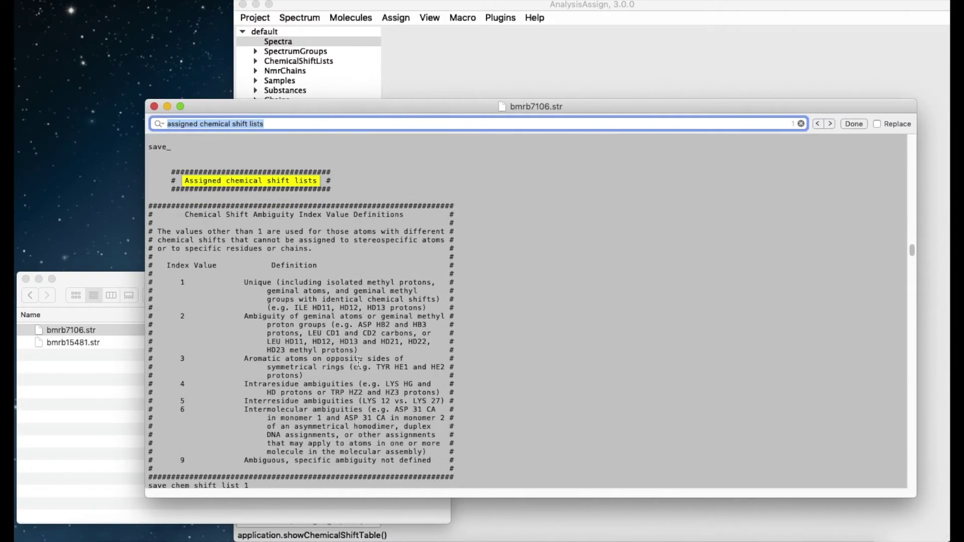
pyautogui.scroll(-7, 358, 361)
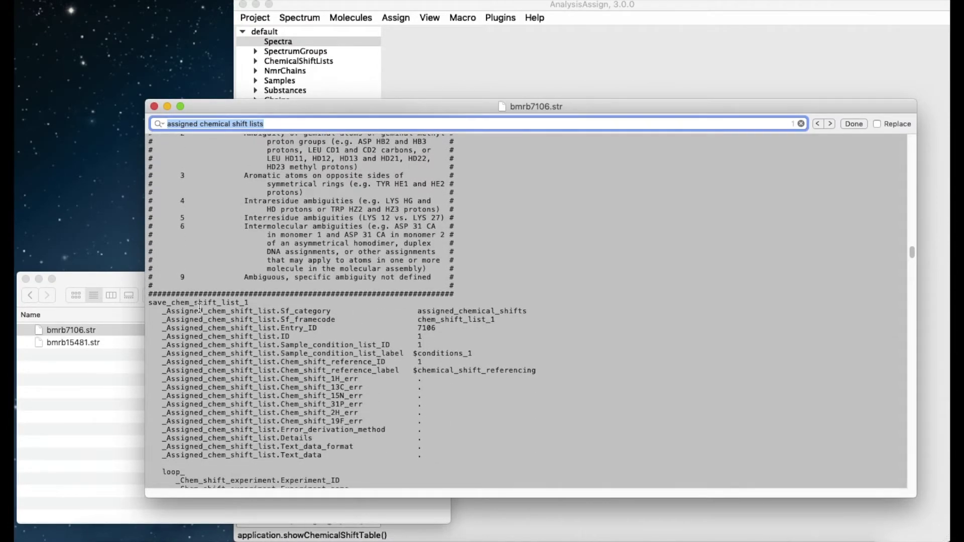
pyautogui.click(200, 307)
# Prefix the save_ frame name and Sf_framecode value with 'assigned_', then save and close the file.
pyautogui.click(170, 303)
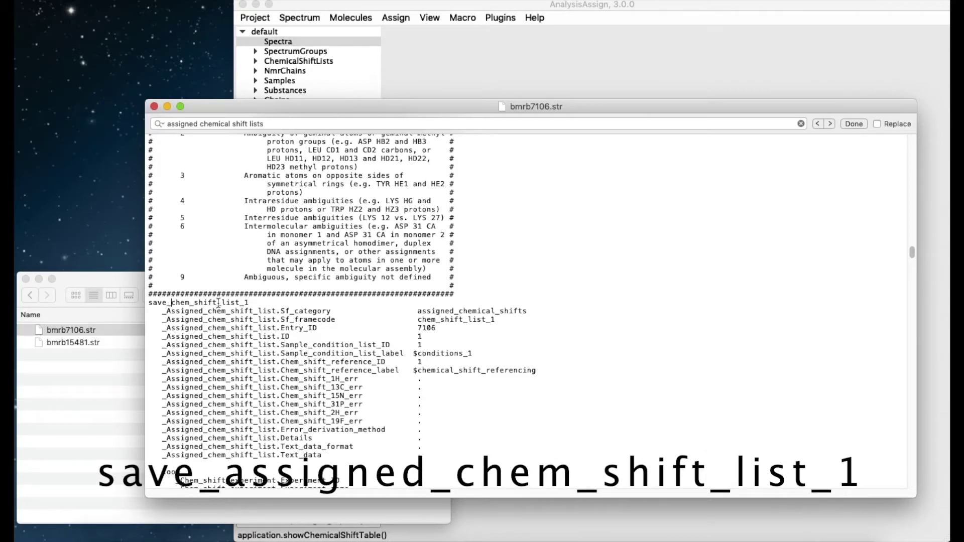
pyautogui.write('assigned')
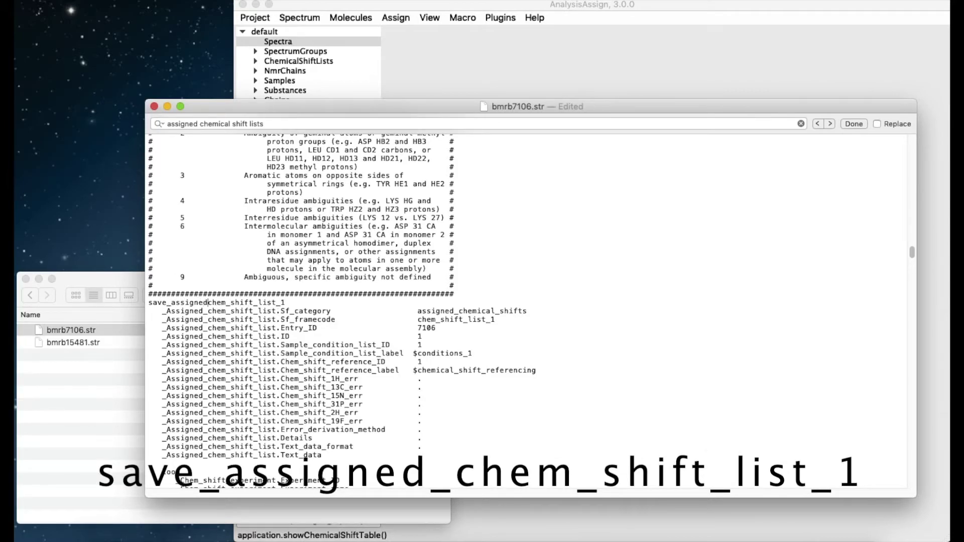
pyautogui.write('_')
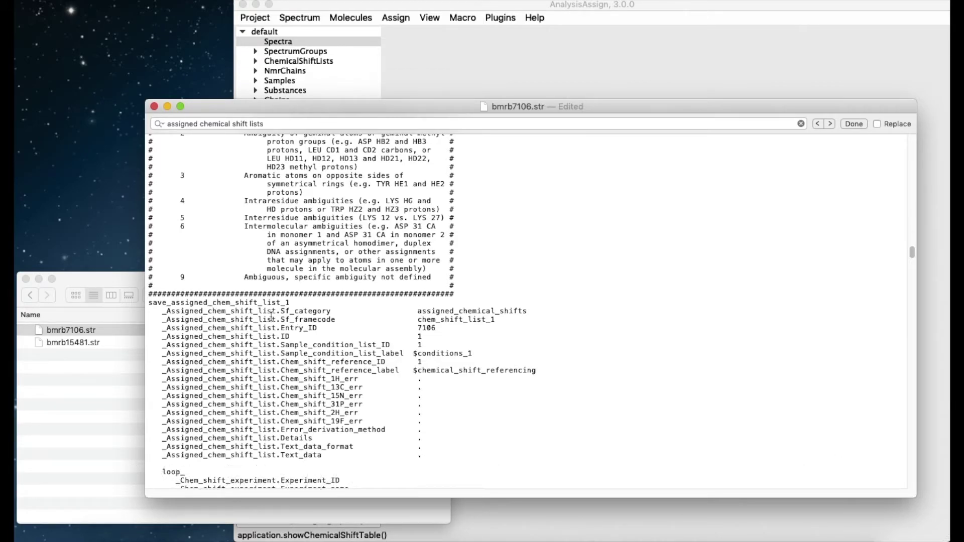
pyautogui.click(417, 319)
pyautogui.write('assigned_')
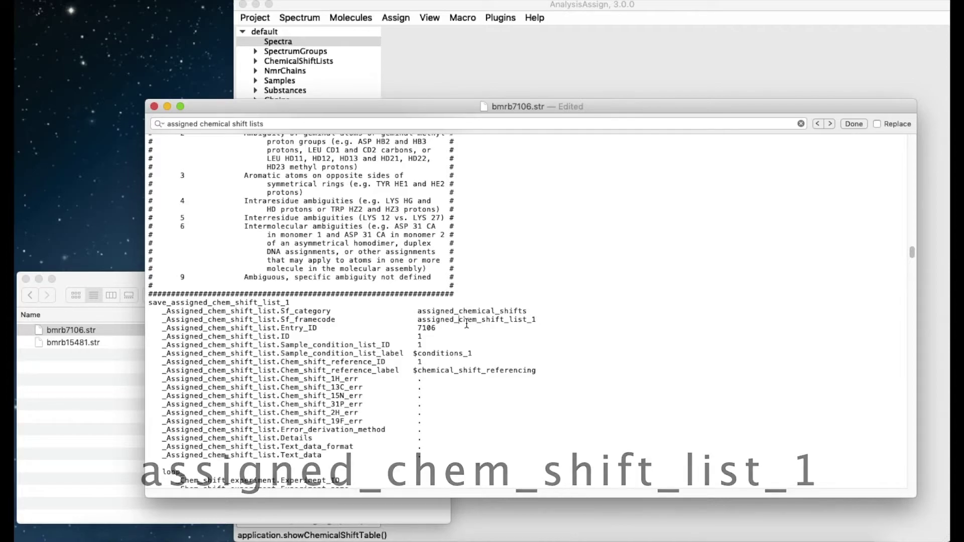
pyautogui.press('super+s')
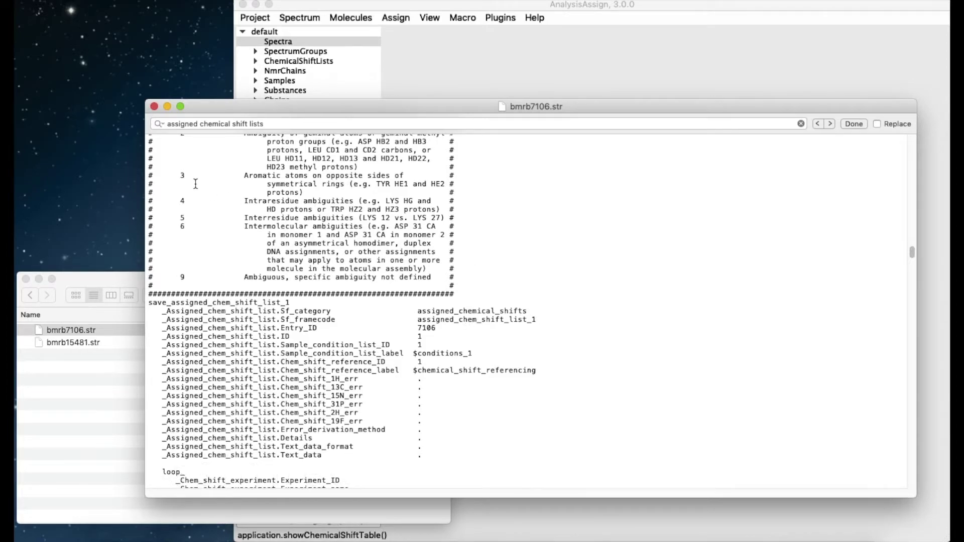
pyautogui.click(154, 106)
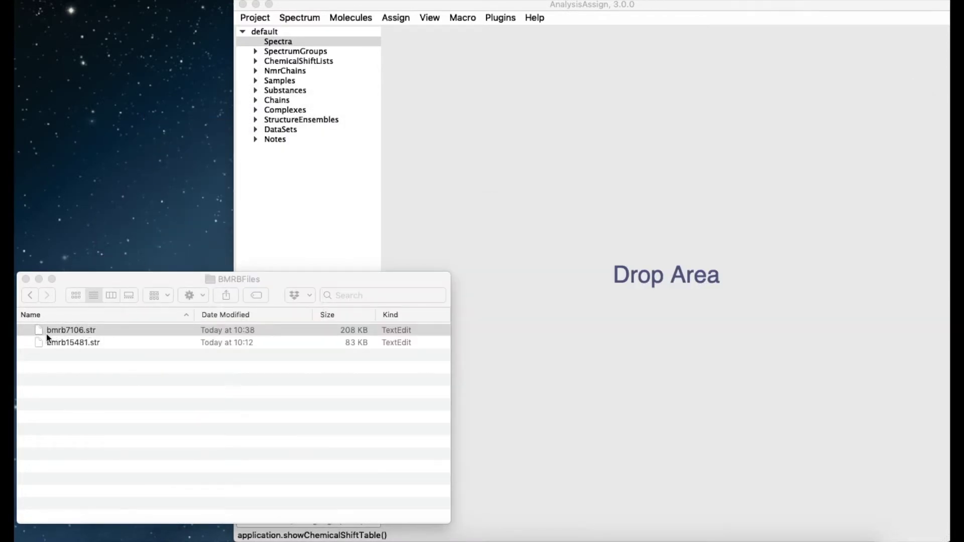
# Import the assigned_chem_shift_list_1 frame from bmrb7106.str via the Import From NMRSTAR dialog.
pyautogui.click(40, 331)
pyautogui.moveTo(40, 331); pyautogui.dragTo(616, 162)
pyautogui.moveTo(581, 311); pyautogui.dragTo(812, 507)
pyautogui.scroll(-2, 799, 456)
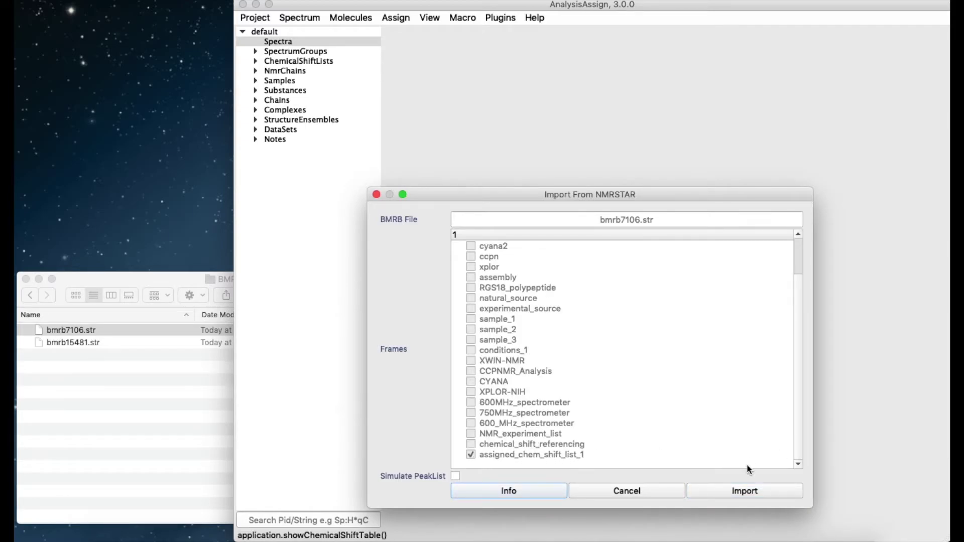
pyautogui.click(747, 493)
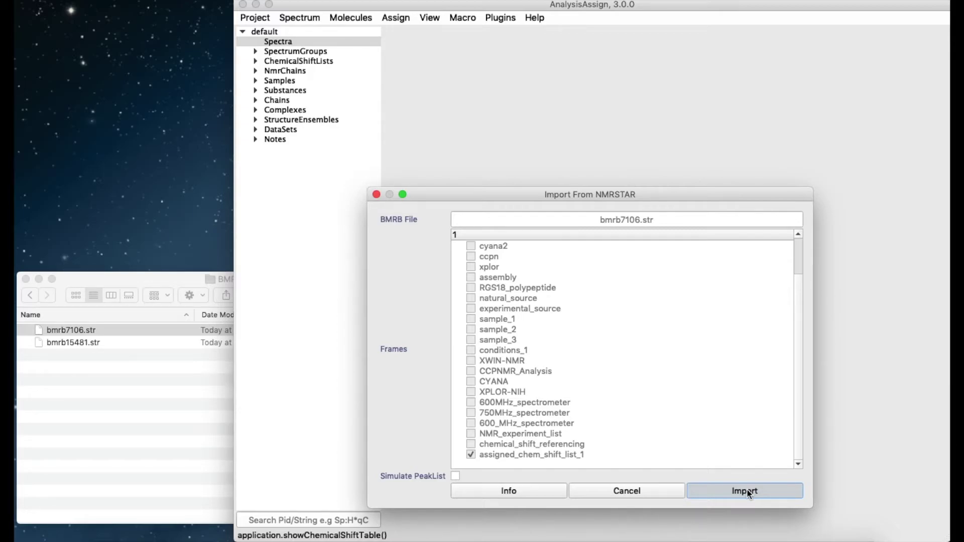
pyautogui.click(746, 492)
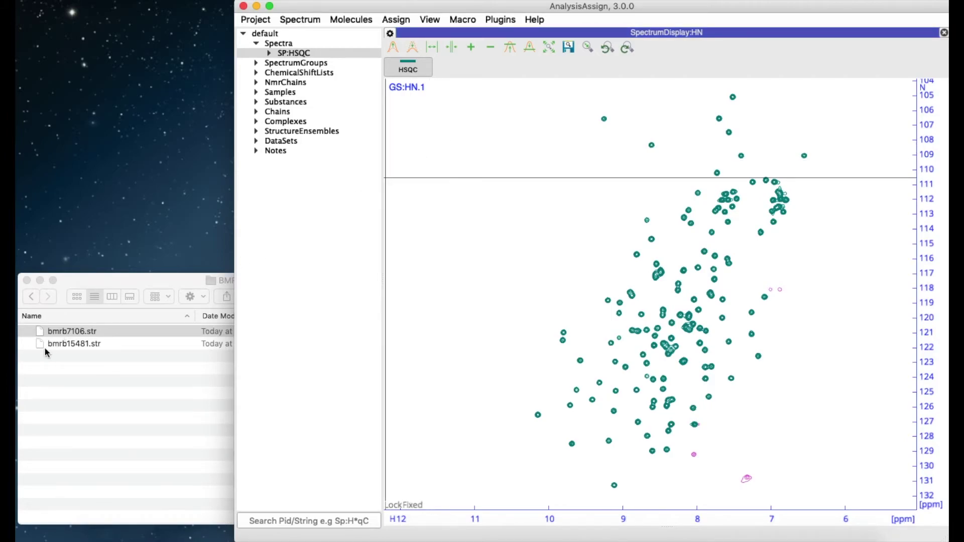
# Import bmrb15481.str with Simulate PeakList on for N,H, creating the SP:NH spectrum.
pyautogui.press('super+Tab')
pyautogui.moveTo(40, 345); pyautogui.dragTo(478, 189)
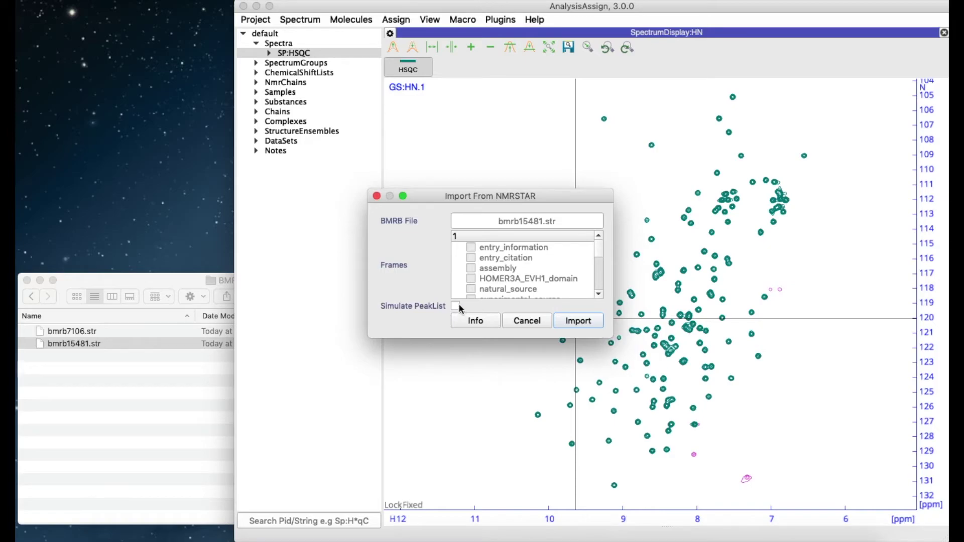
pyautogui.click(456, 306)
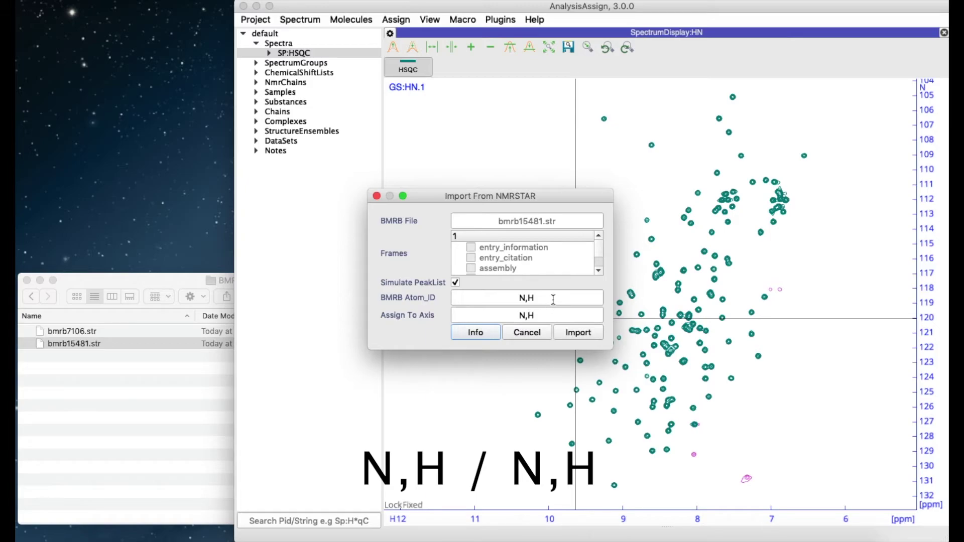
pyautogui.click(580, 332)
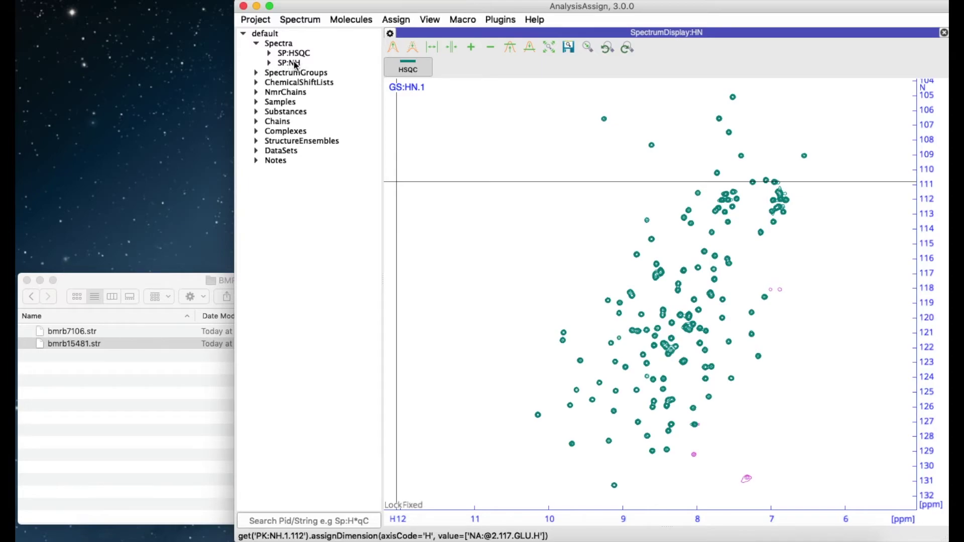
# Copy peak list PL:NH.1 onto target spectrum SP:HSQC using Copy PeakList.
pyautogui.click(269, 64)
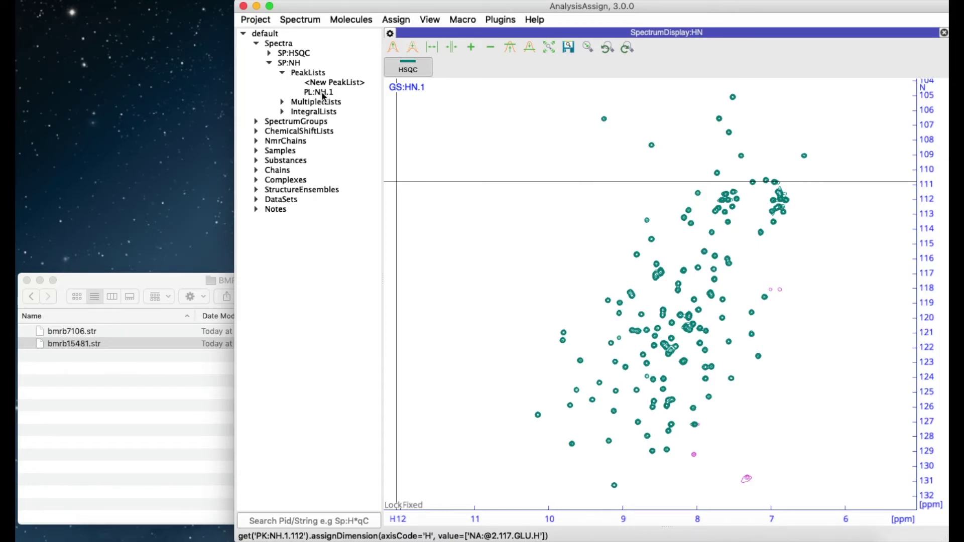
pyautogui.click(269, 53)
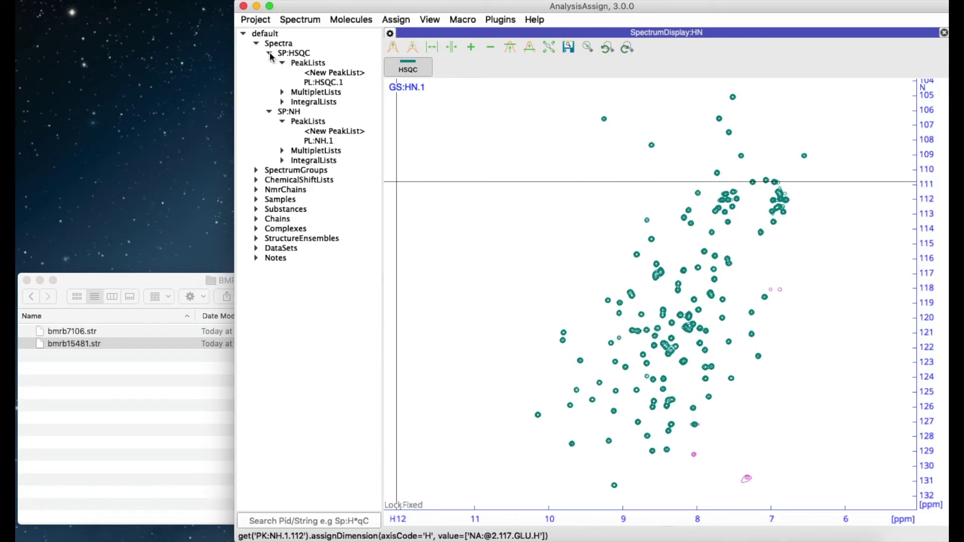
pyautogui.click(322, 143)
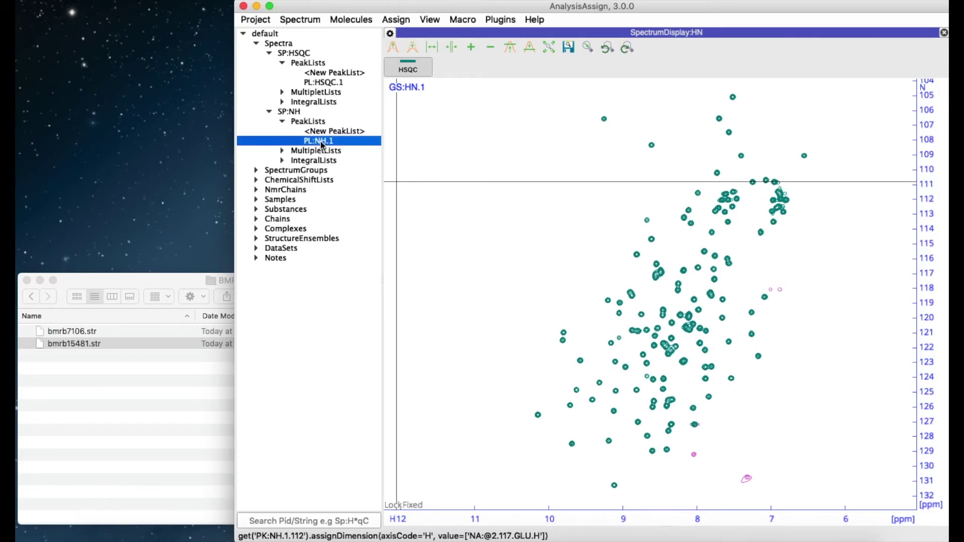
pyautogui.moveTo(318, 141); pyautogui.dragTo(523, 161)
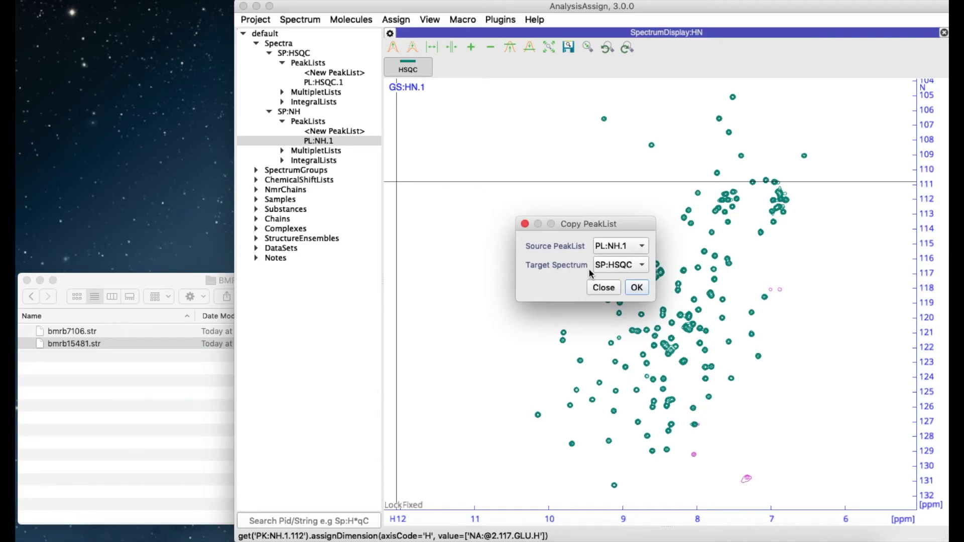
pyautogui.click(637, 288)
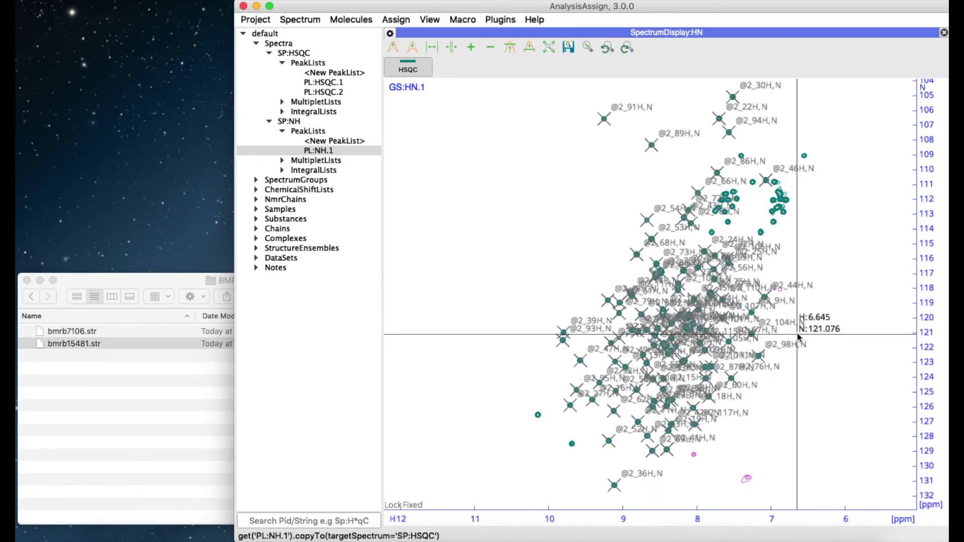
# Set PL:HSQC.2's symbolColour and textColour to darkviolet in PeakList Properties.
pyautogui.doubleClick(333, 93)
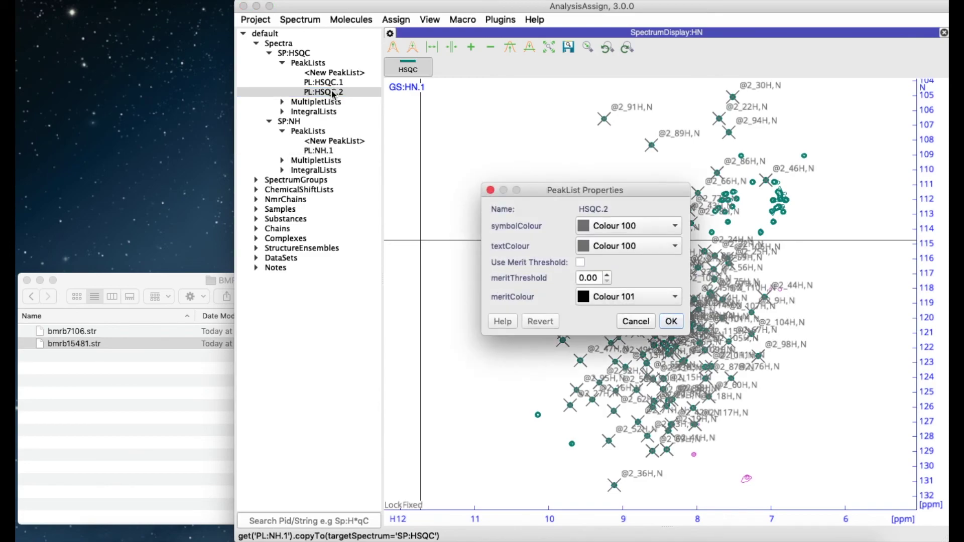
pyautogui.click(626, 227)
pyautogui.click(614, 267)
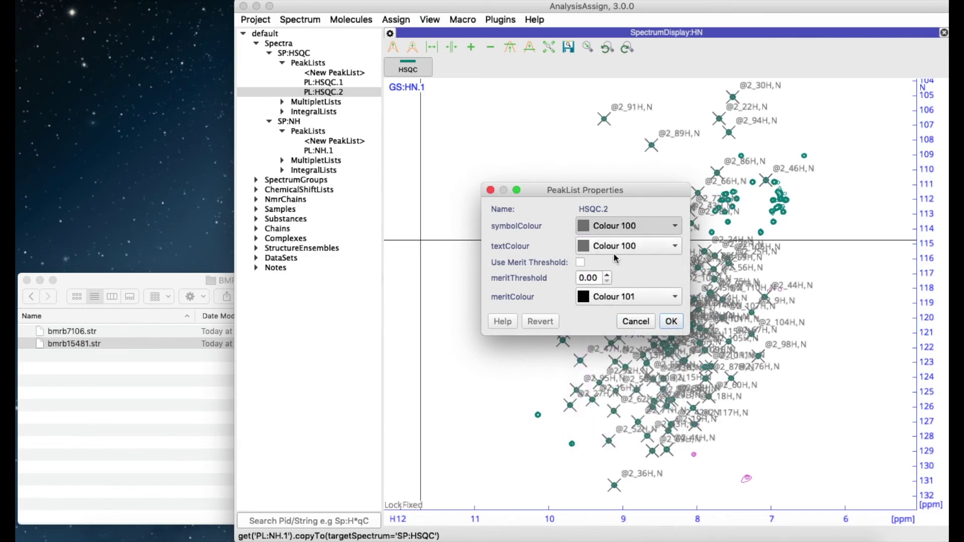
pyautogui.click(611, 245)
pyautogui.click(617, 287)
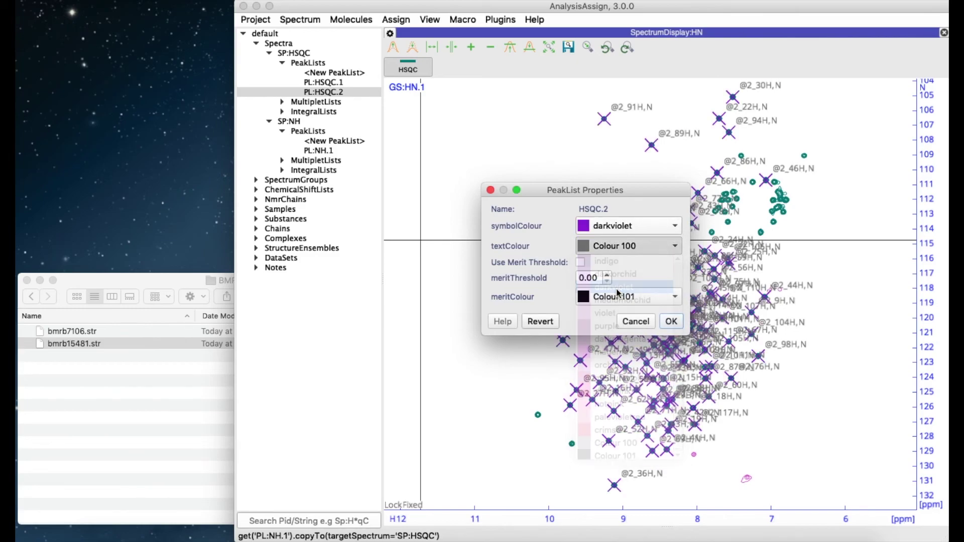
pyautogui.click(671, 322)
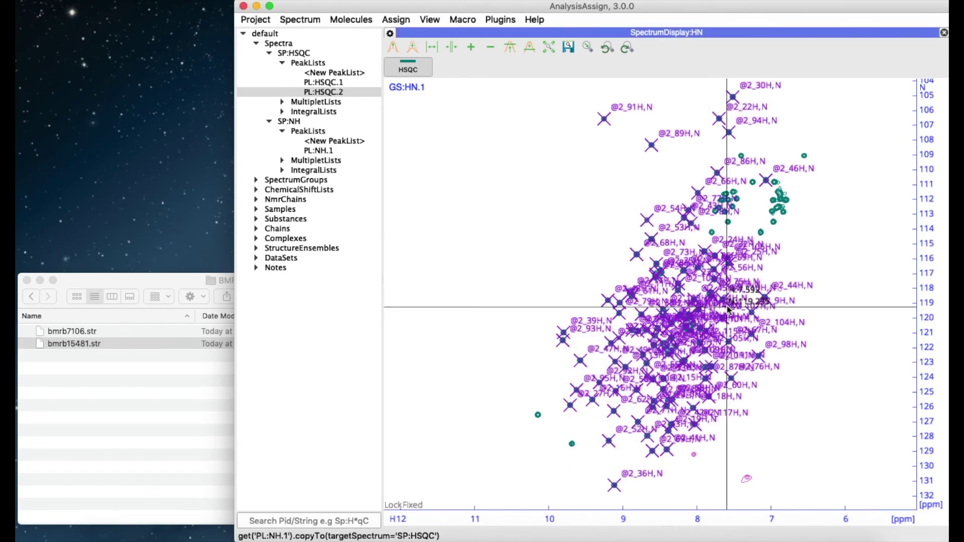